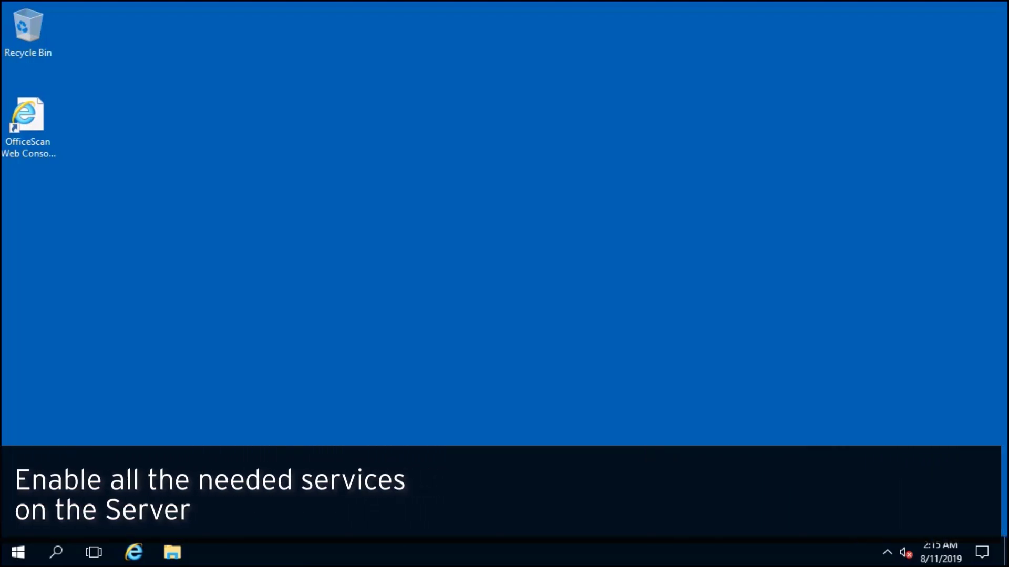
Open the Windows Start menu on the server
left_click(19, 554)
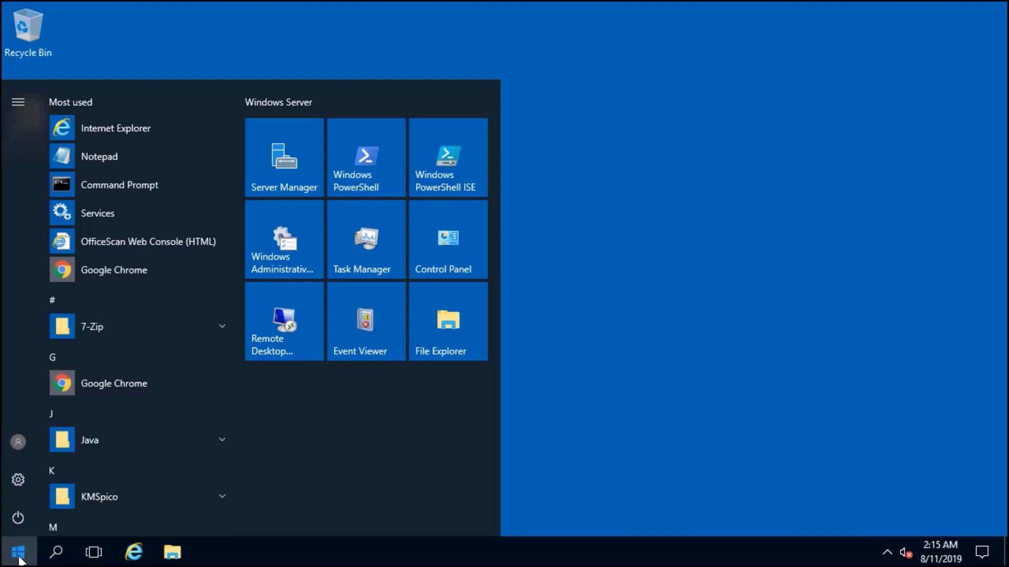
type("run")
Launch services.msc and start the Computer Browser and Remote Registry services
left_click(115, 249)
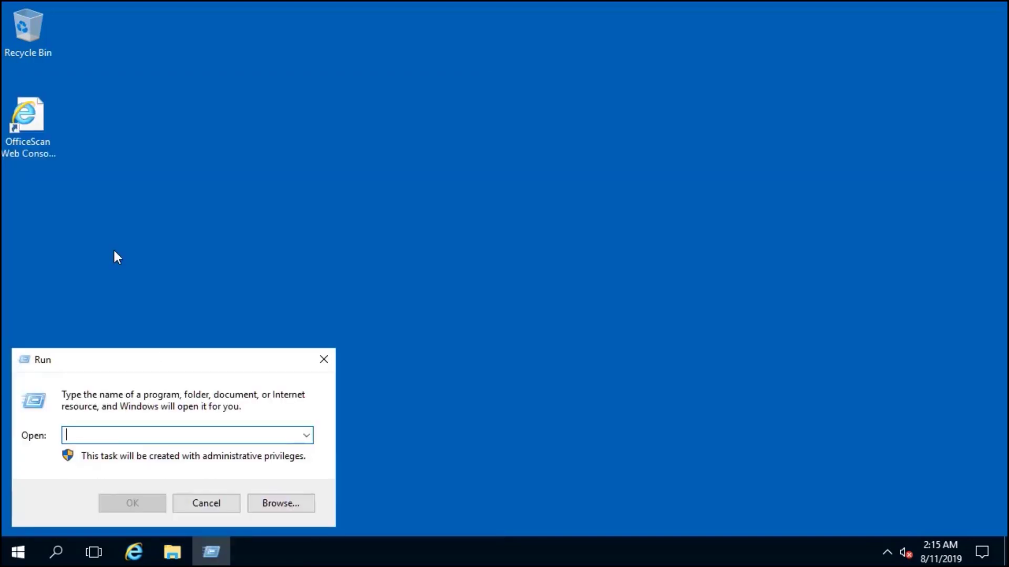
type("servi")
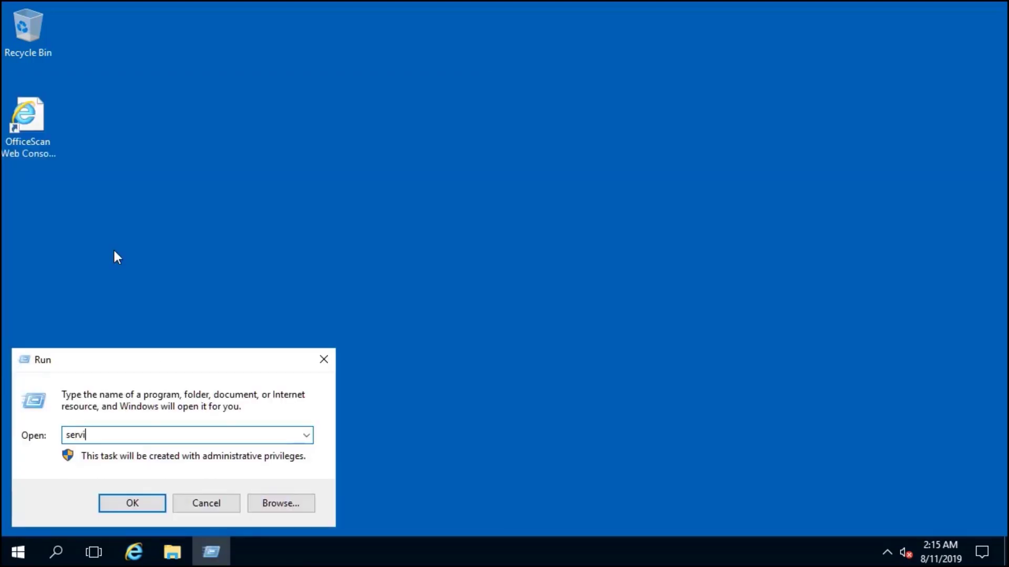
type("ces.msc")
key("Return")
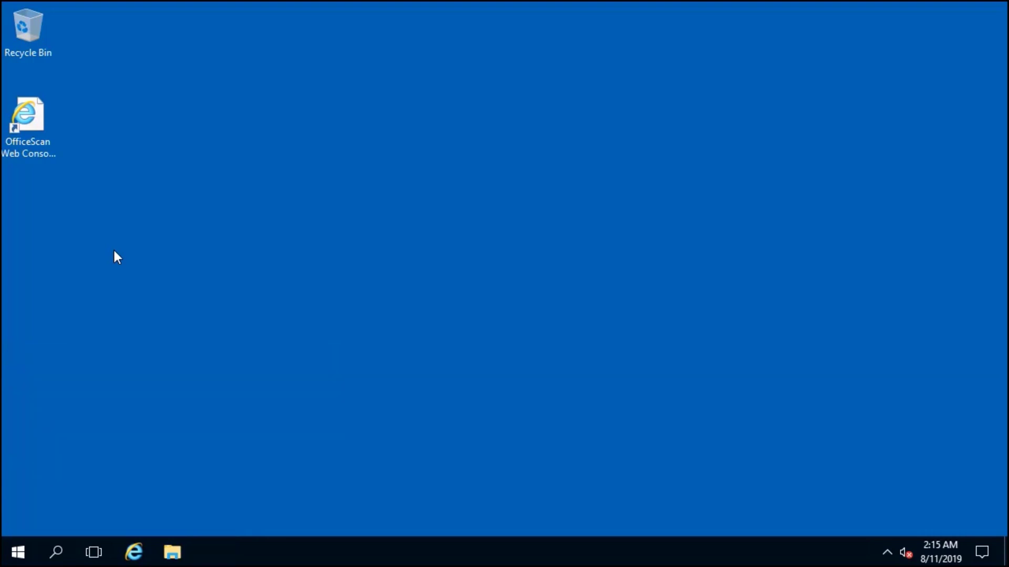
type("comp")
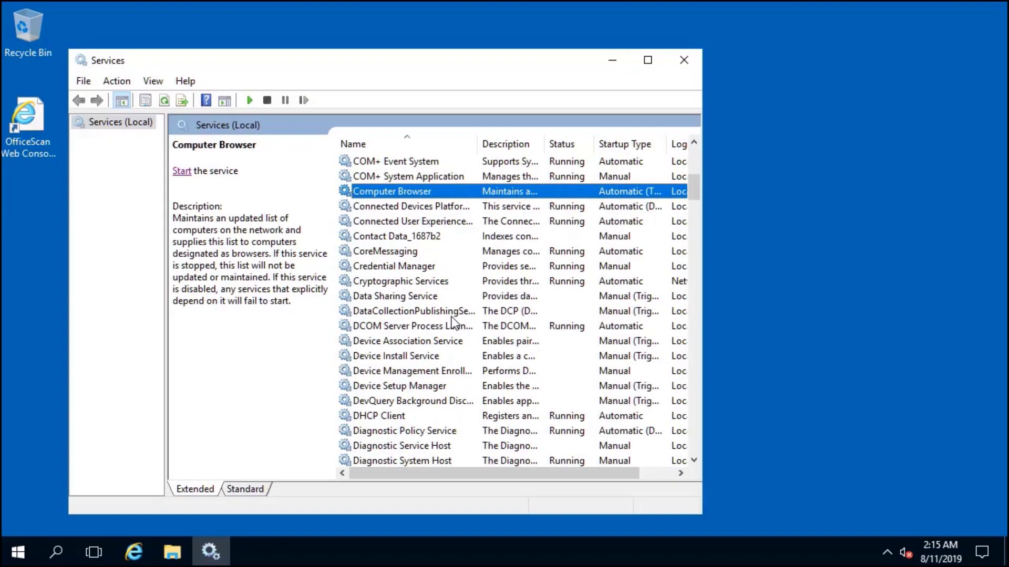
left_click(181, 171)
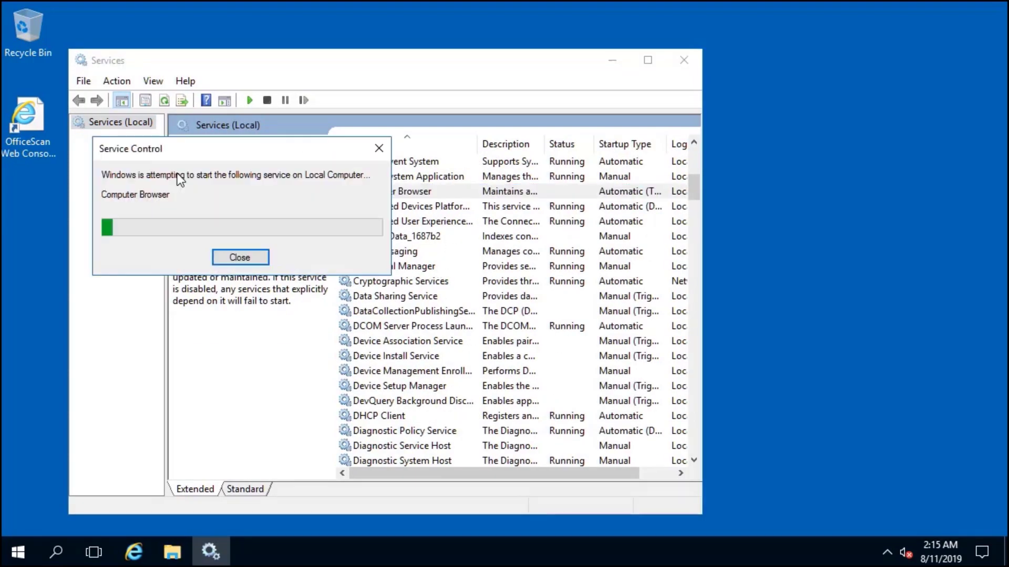
type("remote r")
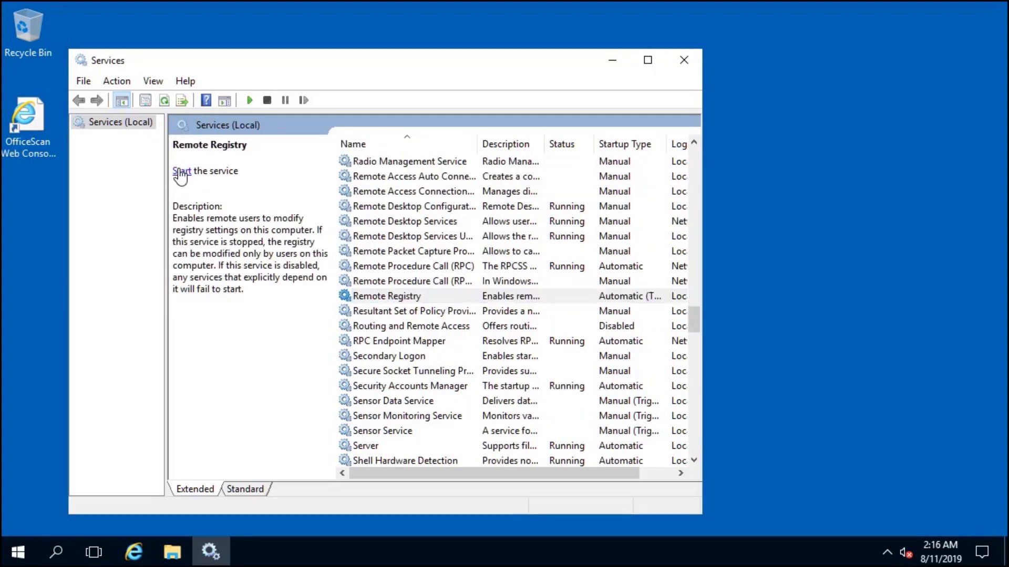
left_click(181, 172)
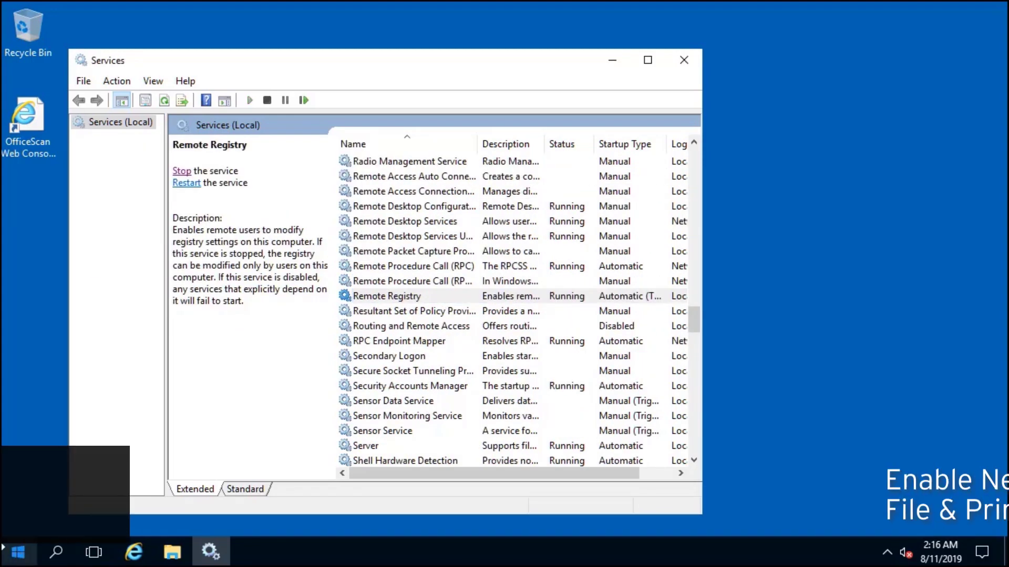
Open the server's advanced sharing settings through Control Panel's Network and Sharing Center
left_click(17, 553)
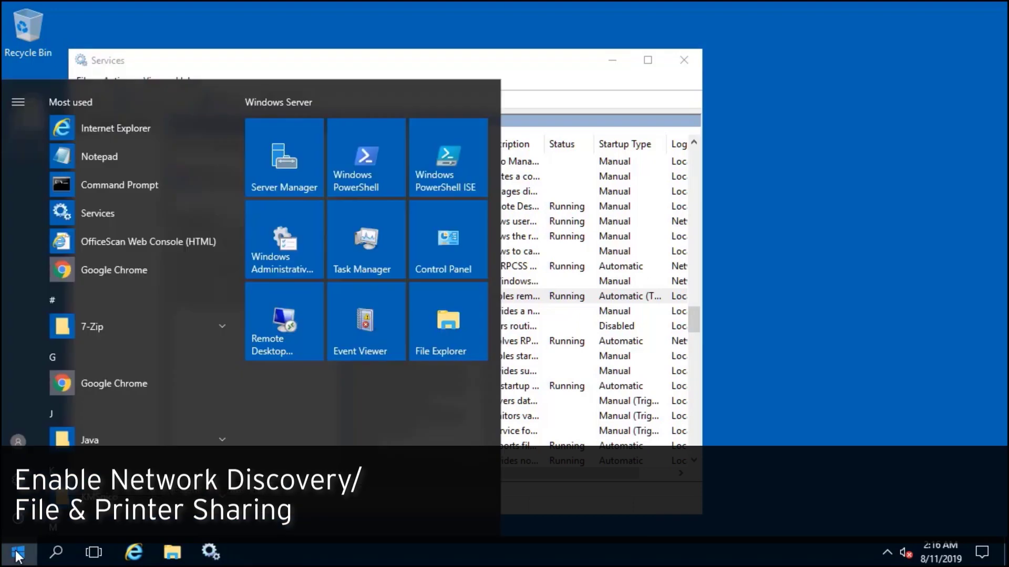
type("cmd")
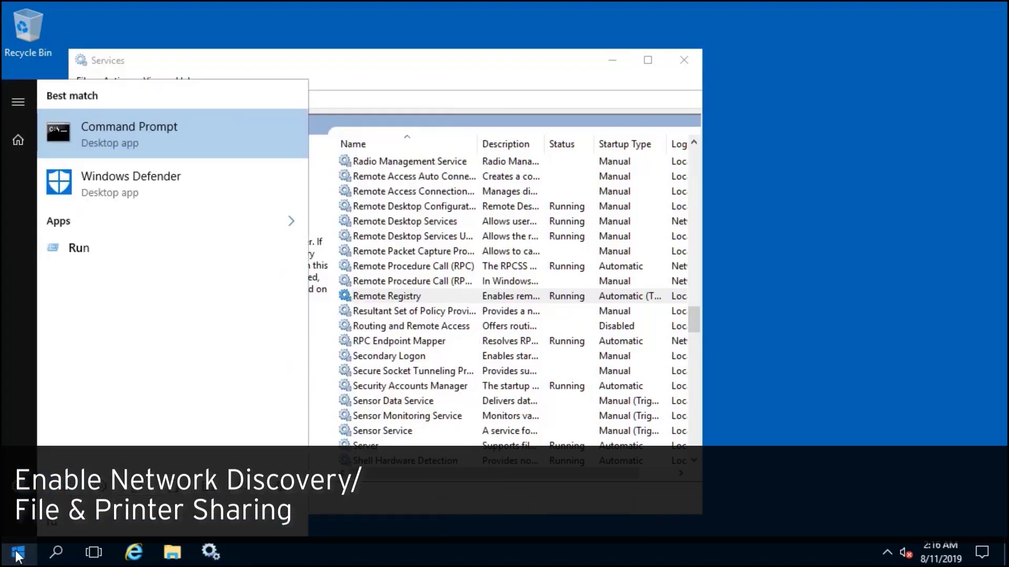
left_click(111, 251)
type("con")
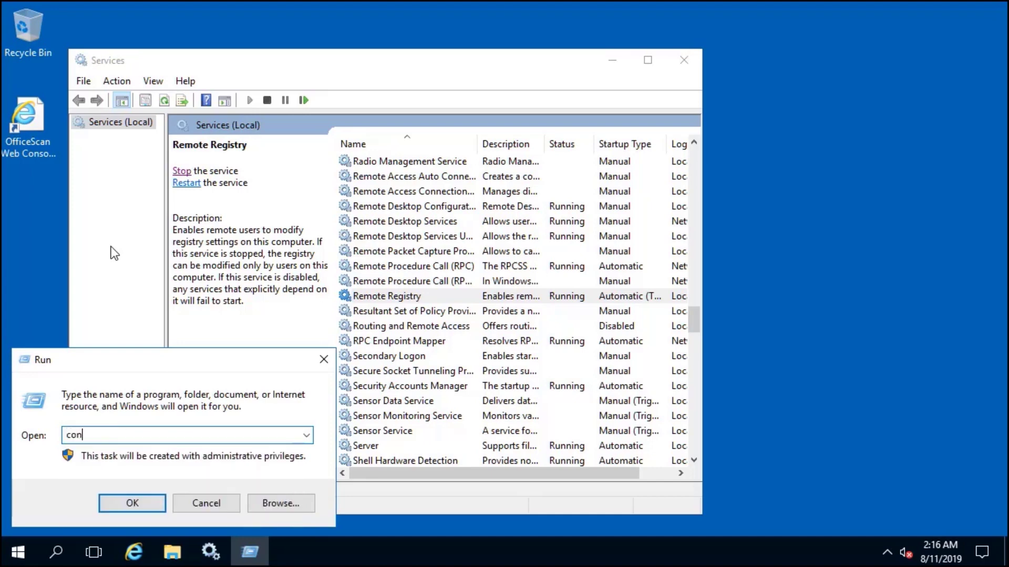
type("trol")
key("Return")
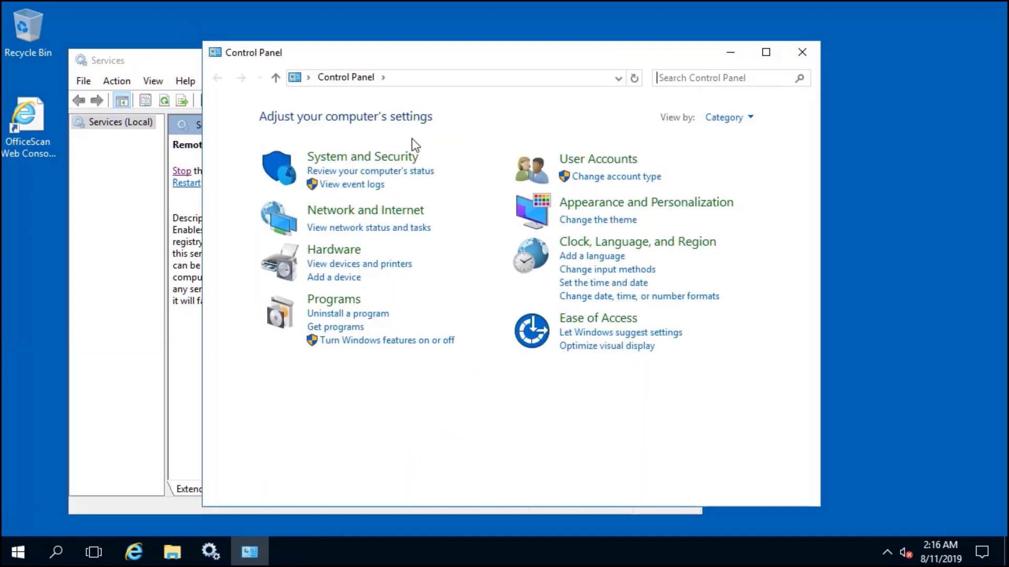
left_click(414, 211)
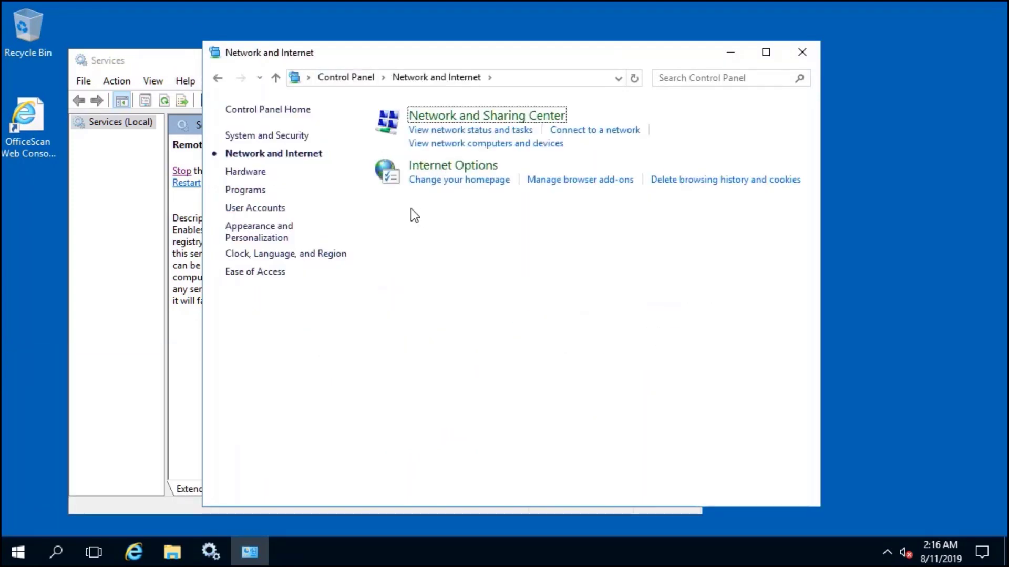
left_click(416, 118)
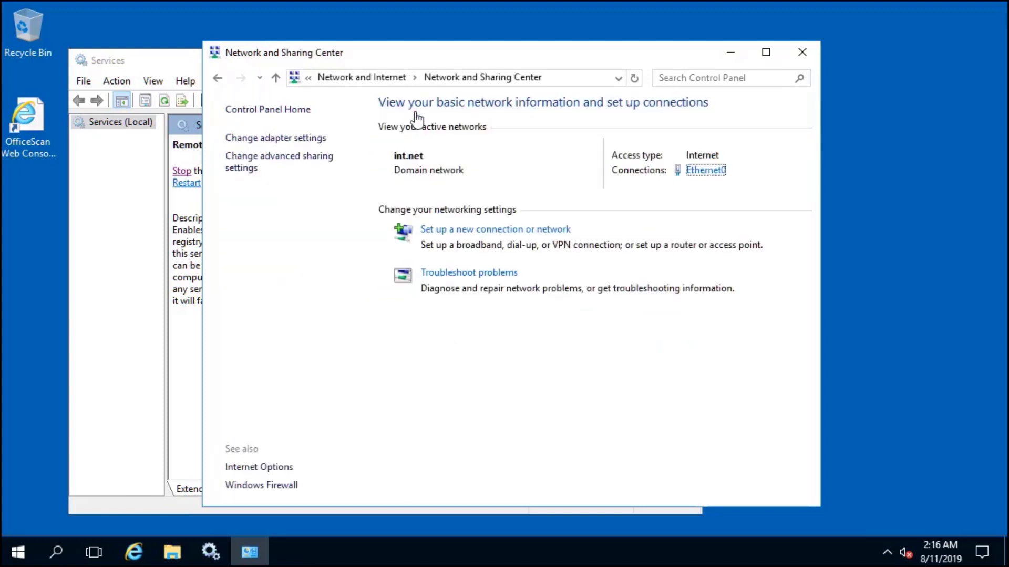
left_click(319, 161)
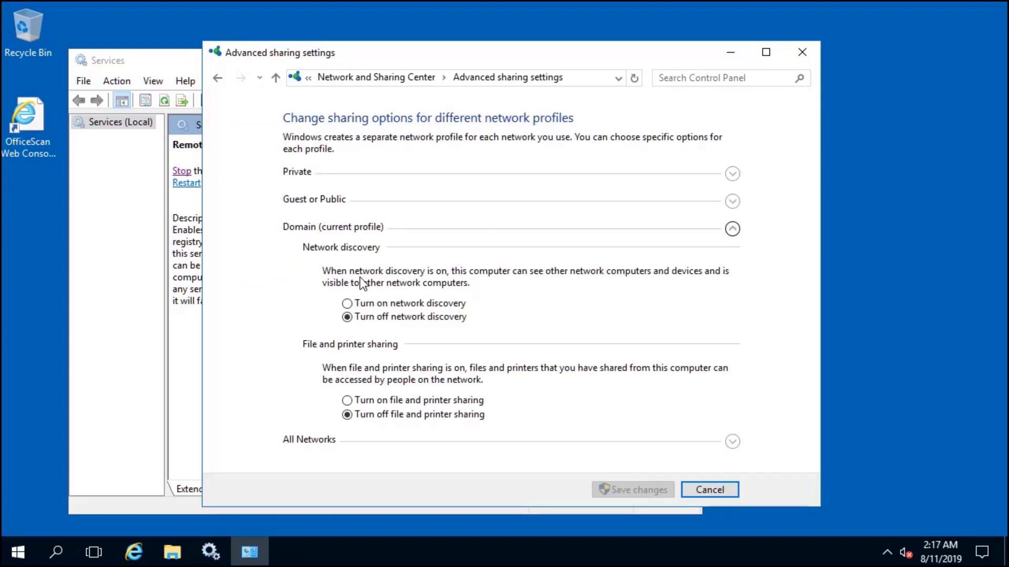
Enable domain-profile network discovery and file and printer sharing, then save and close
left_click(348, 304)
left_click(353, 400)
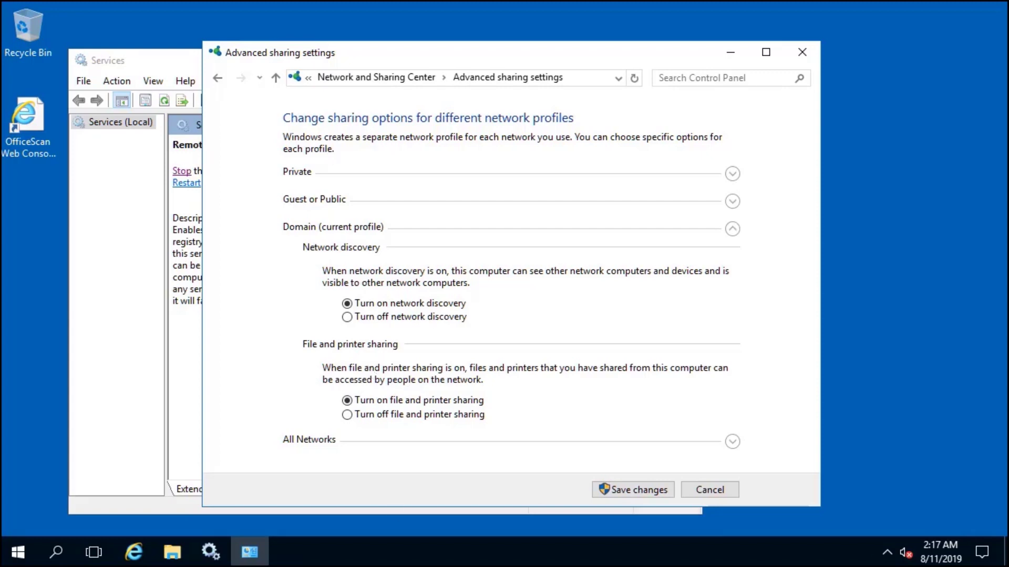
left_click(641, 495)
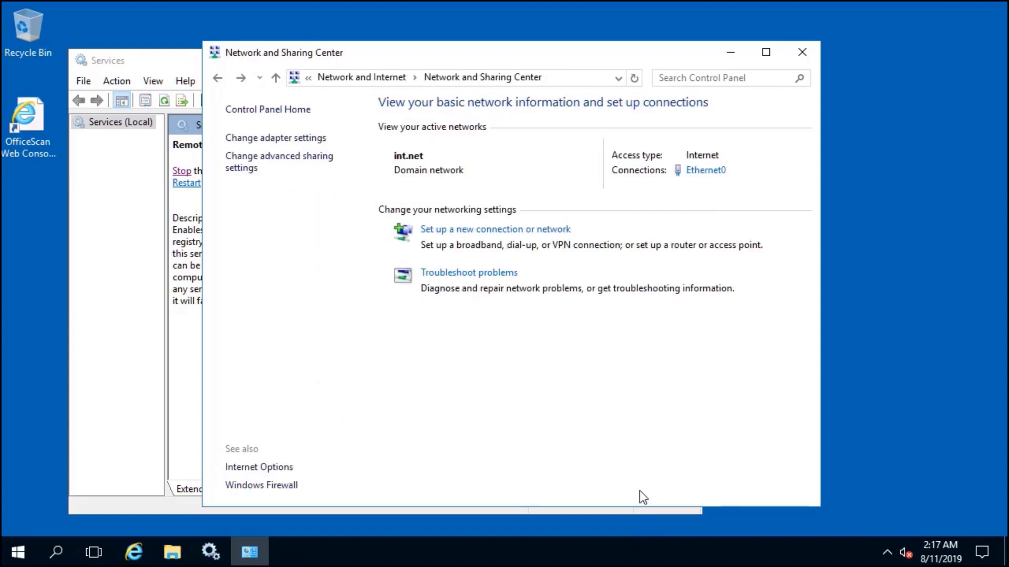
left_click(801, 53)
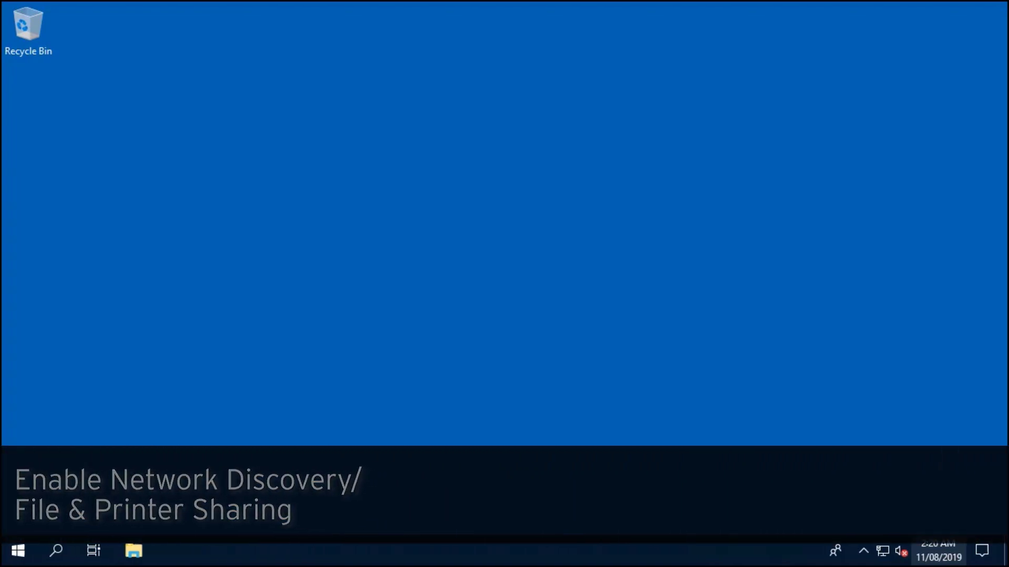
Open the Start menu search on the endpoint's desktop
left_click(22, 551)
type("run")
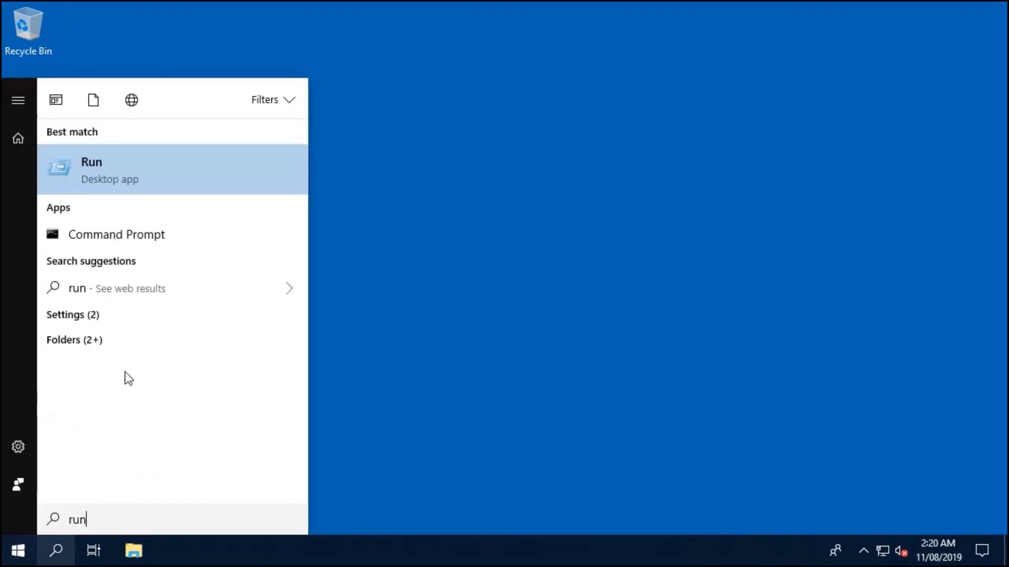
Open the endpoint's advanced sharing settings through Control Panel's Network and Sharing Center
left_click(194, 178)
type("c")
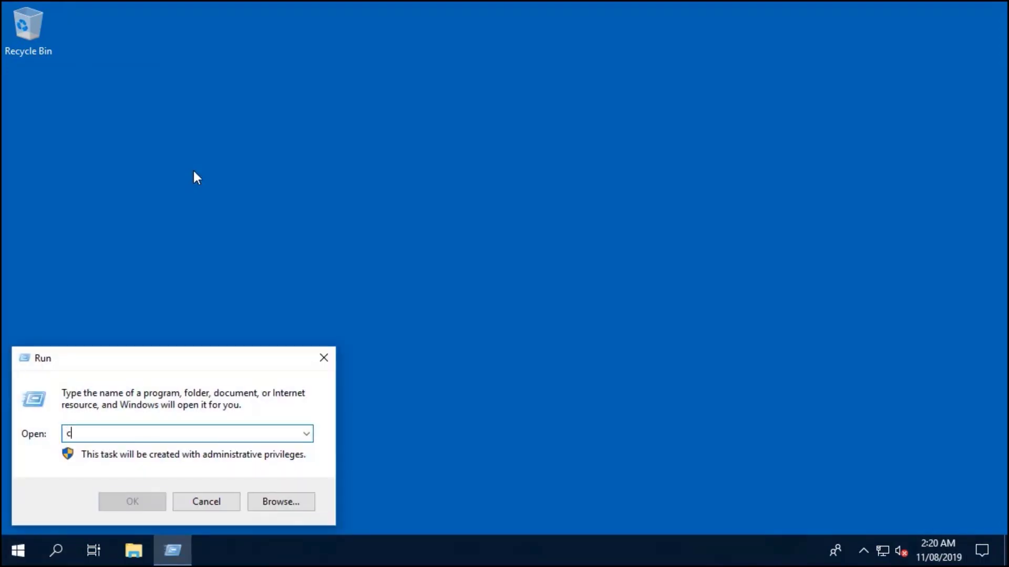
type("ontrol")
key("Return")
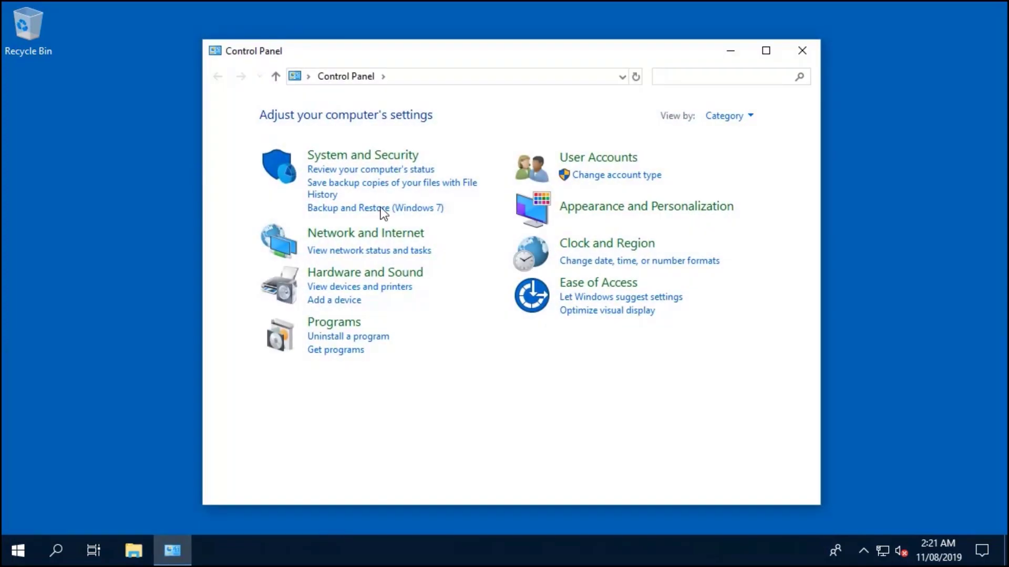
left_click(330, 237)
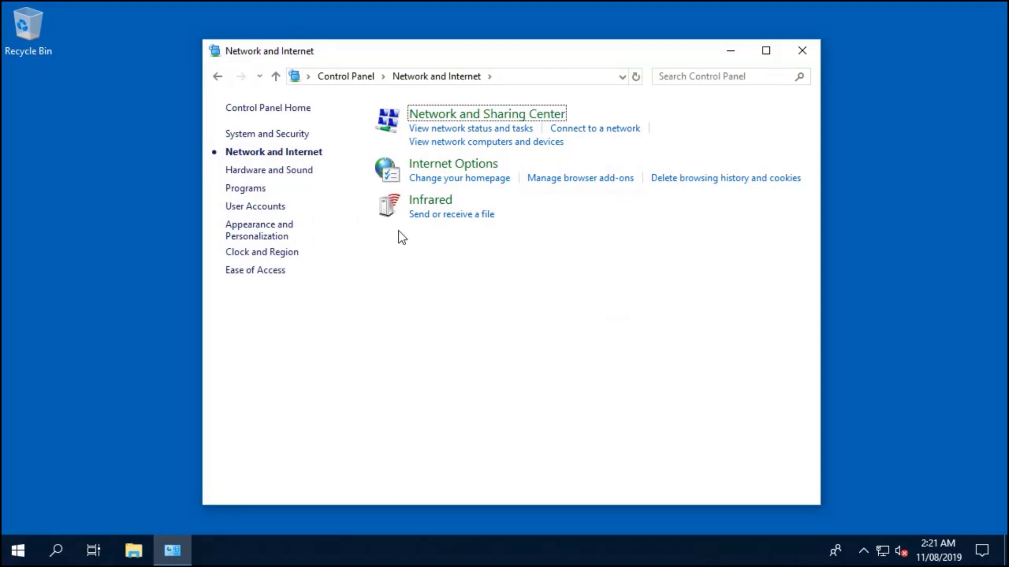
left_click(478, 121)
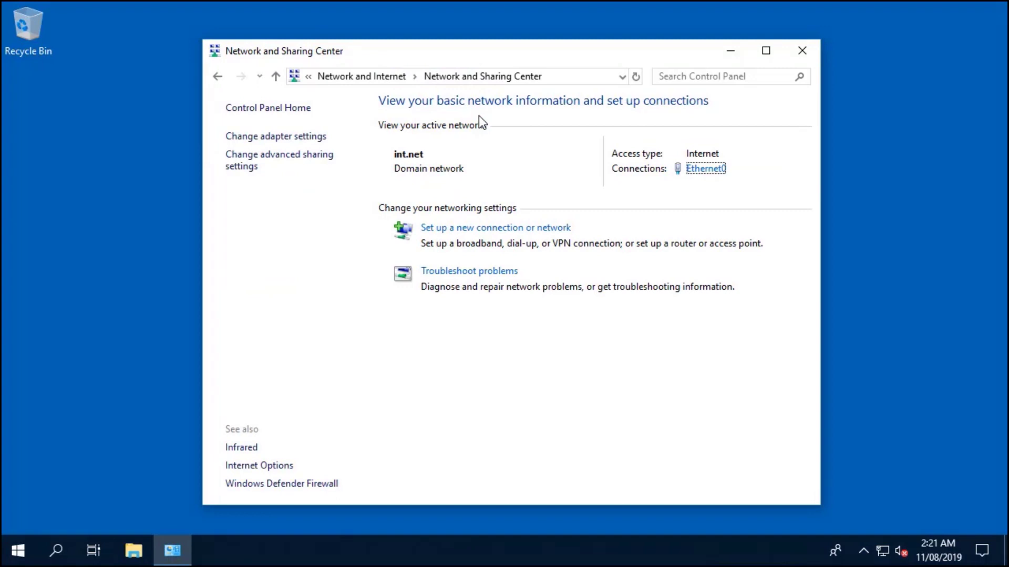
left_click(261, 151)
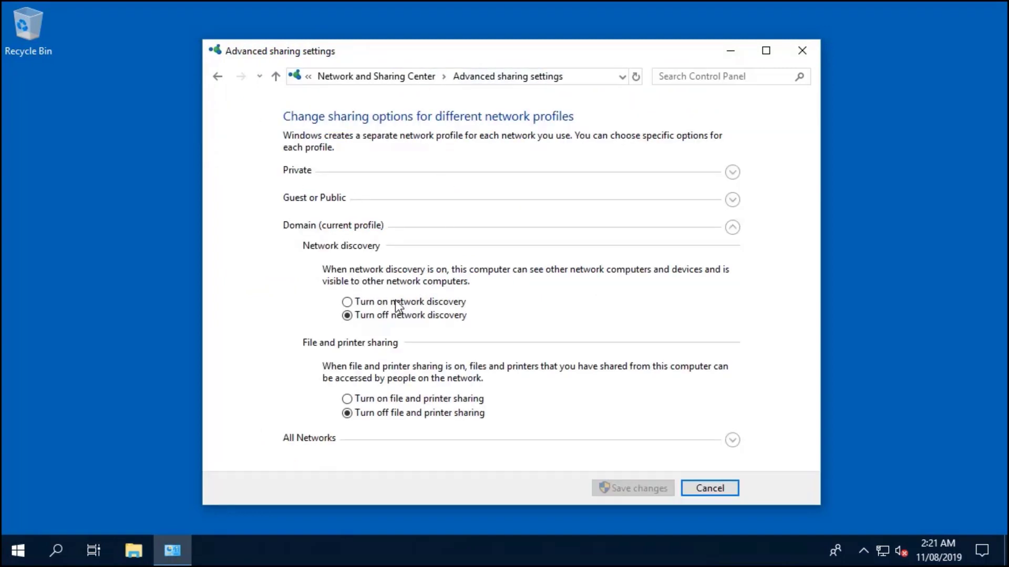
Enable domain-profile network discovery and file and printer sharing, then save and close
left_click(351, 304)
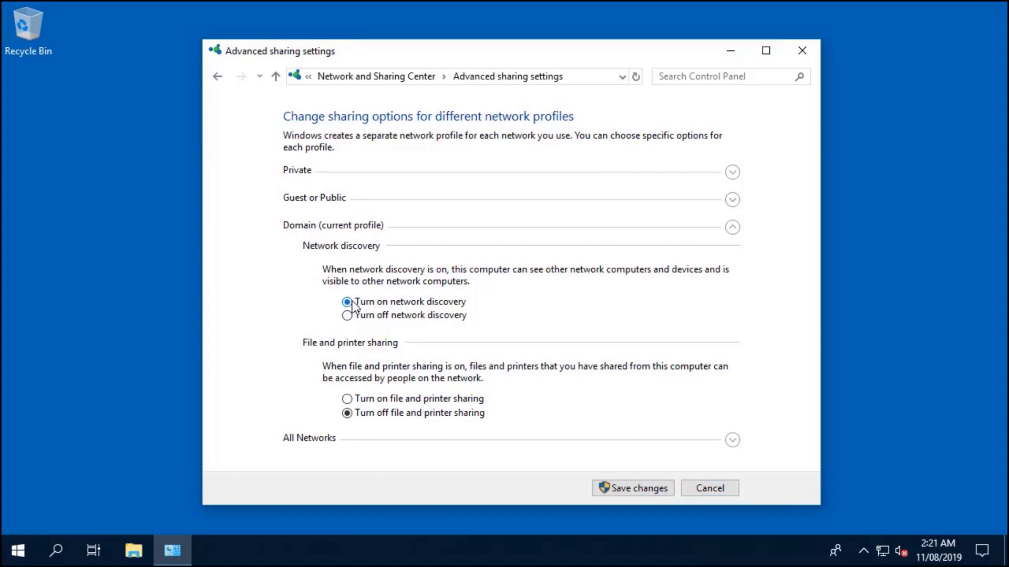
left_click(348, 399)
left_click(626, 496)
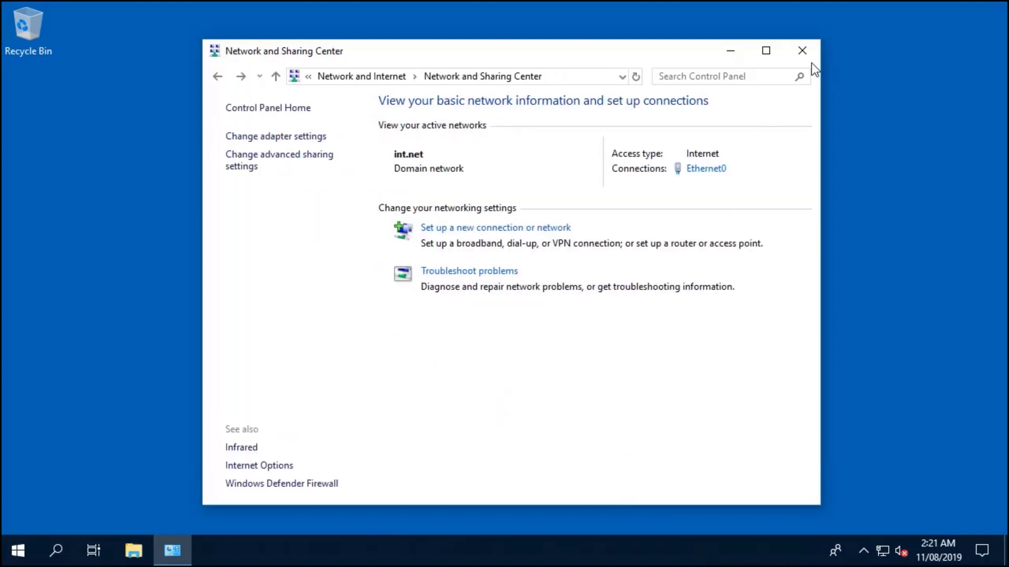
left_click(805, 56)
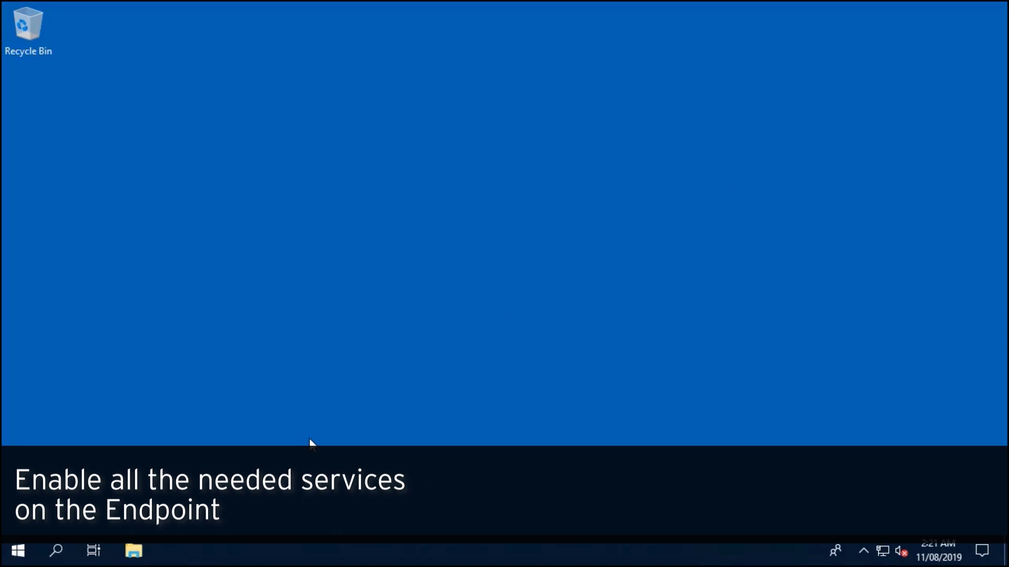
Launch services.msc on the endpoint and start Remote Registry and RPC Locator
left_click(19, 545)
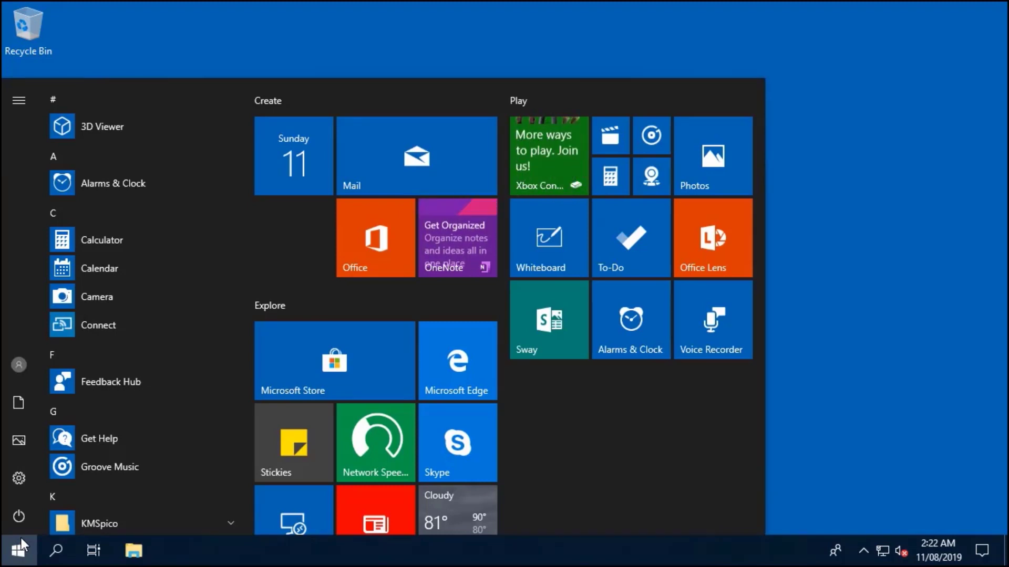
type("run")
key("Return")
type("servi")
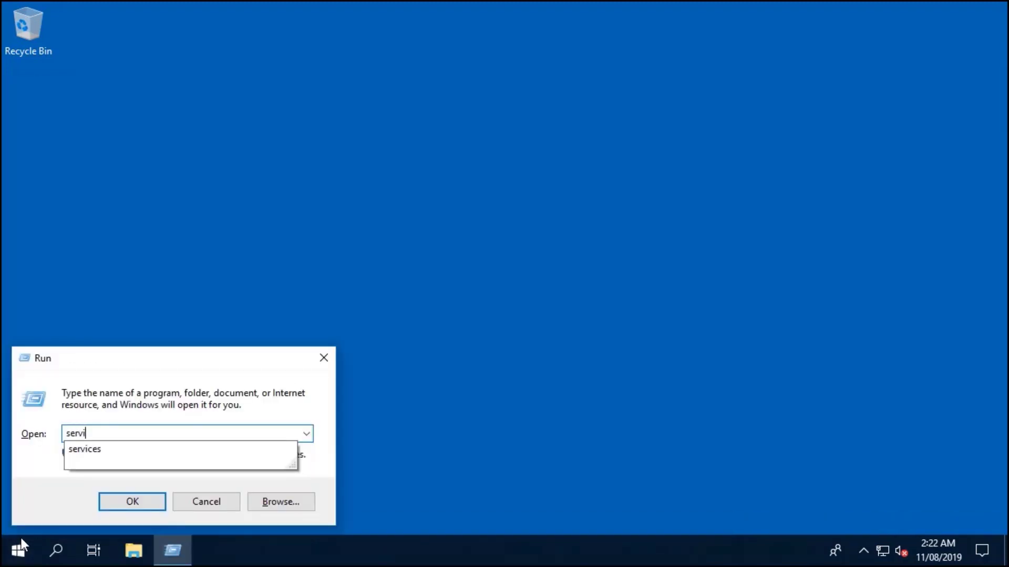
type("ces.msc")
key("Return")
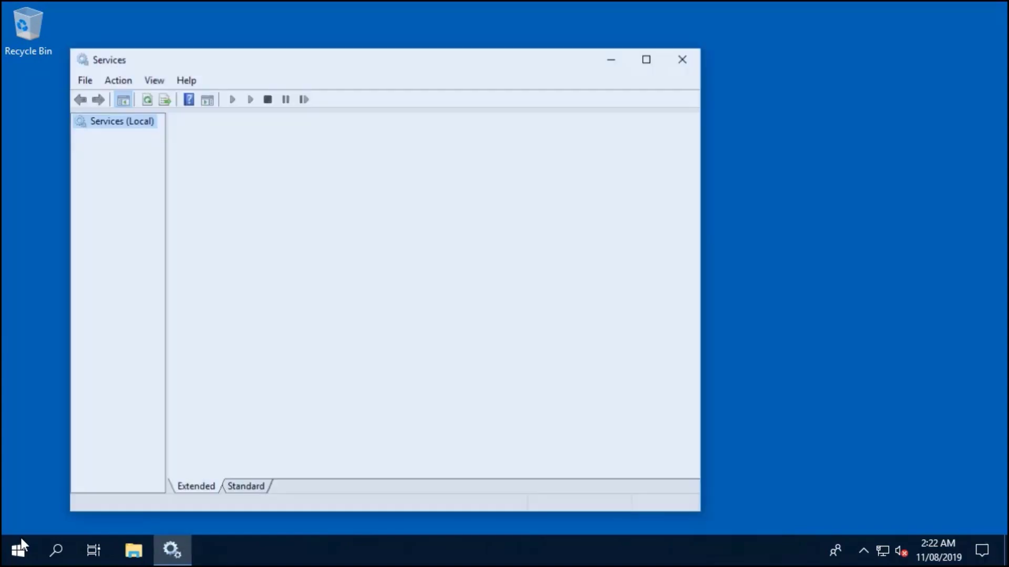
scroll(434, 279, "down", 10)
left_click(434, 280)
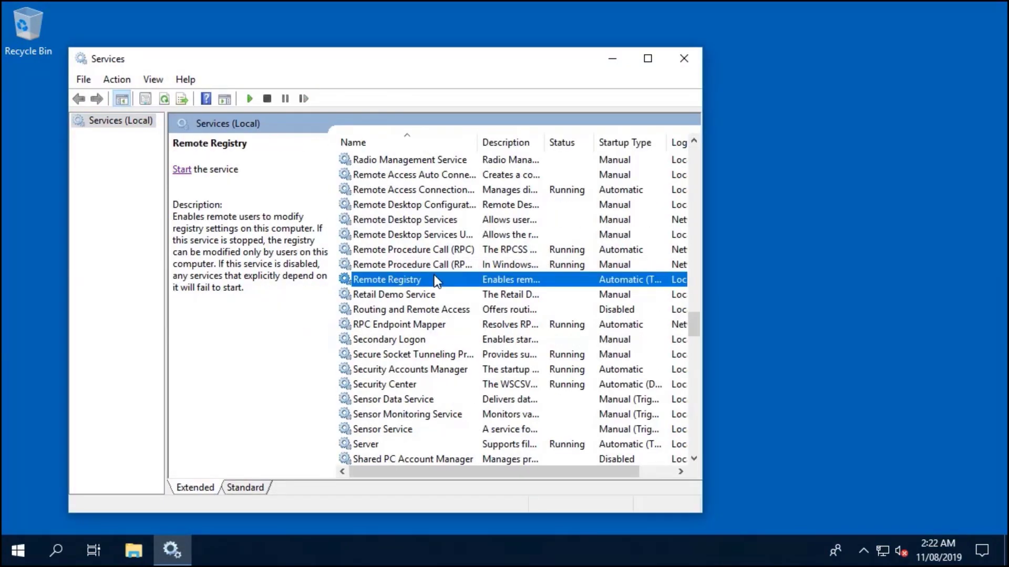
left_click(187, 170)
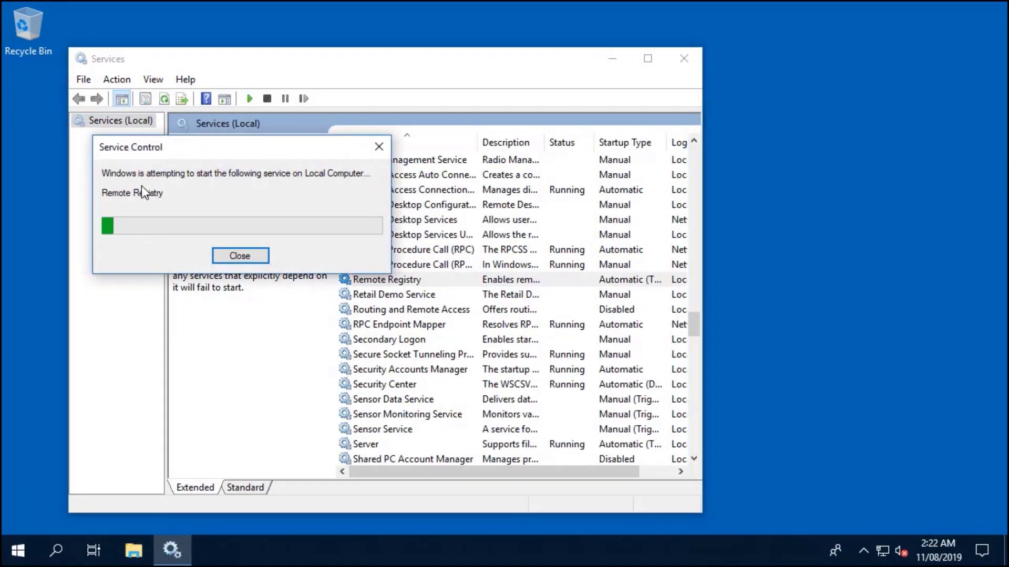
key("Up")
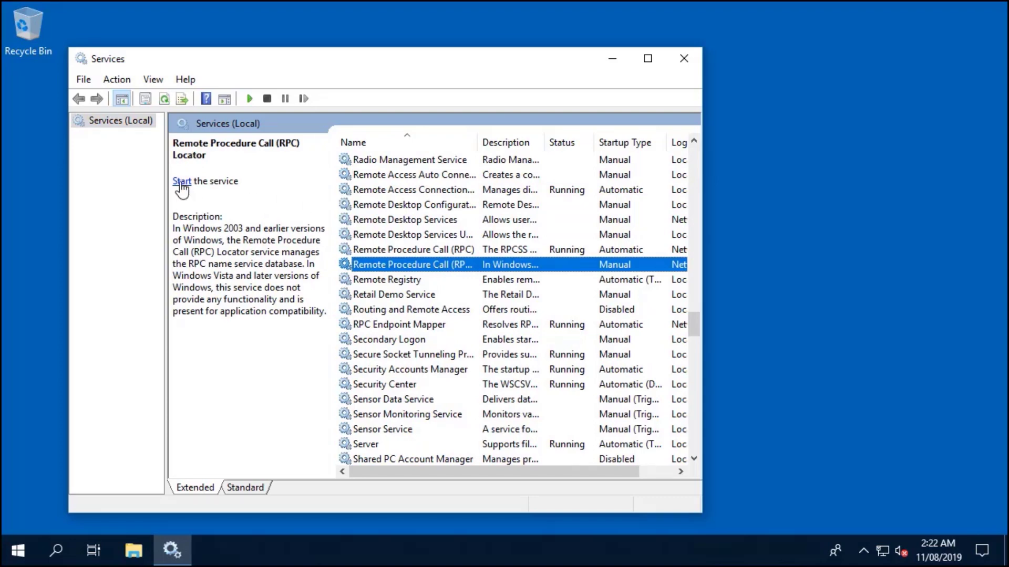
left_click(182, 183)
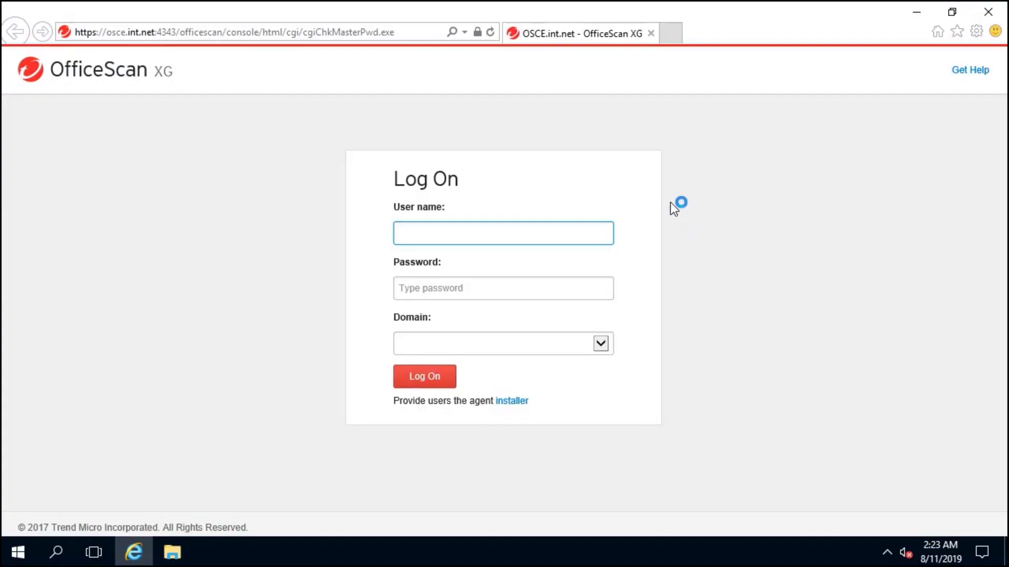
type("root")
Log on as root and open Agents > Agent Installation > Remote for the Int domain
key("Tab")
key("Return")
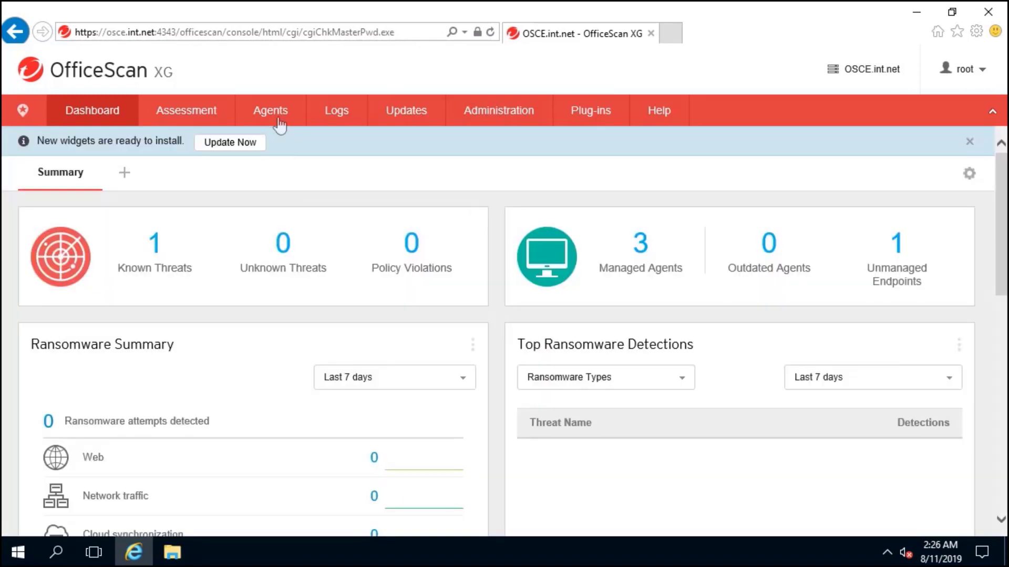
left_click(277, 119)
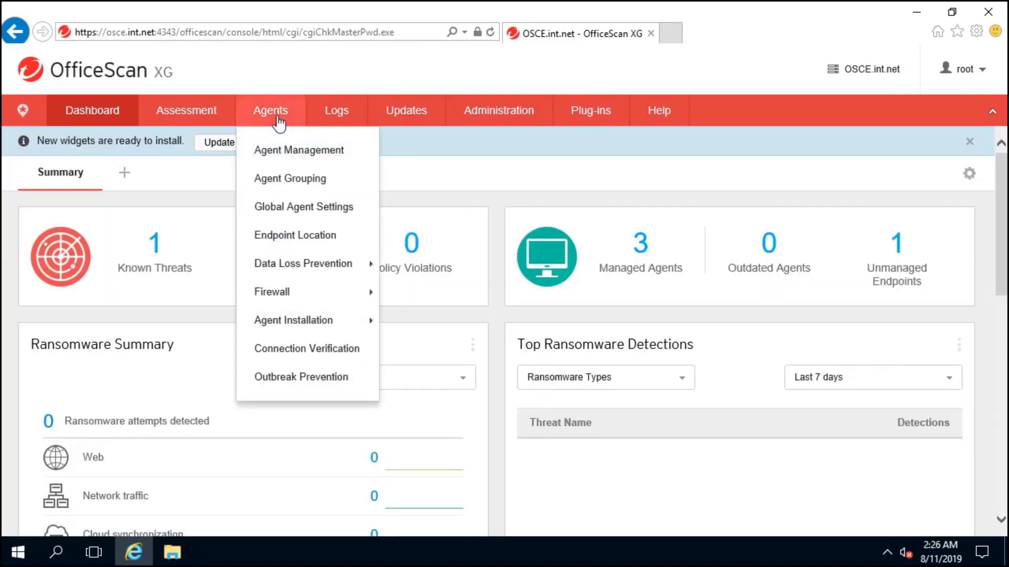
mouse_move(293, 320)
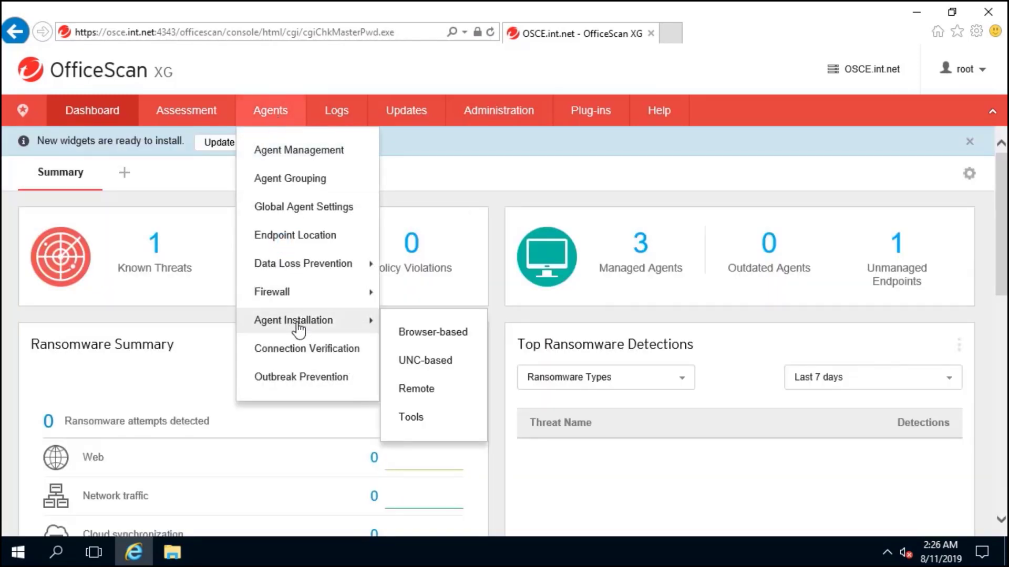
left_click(408, 390)
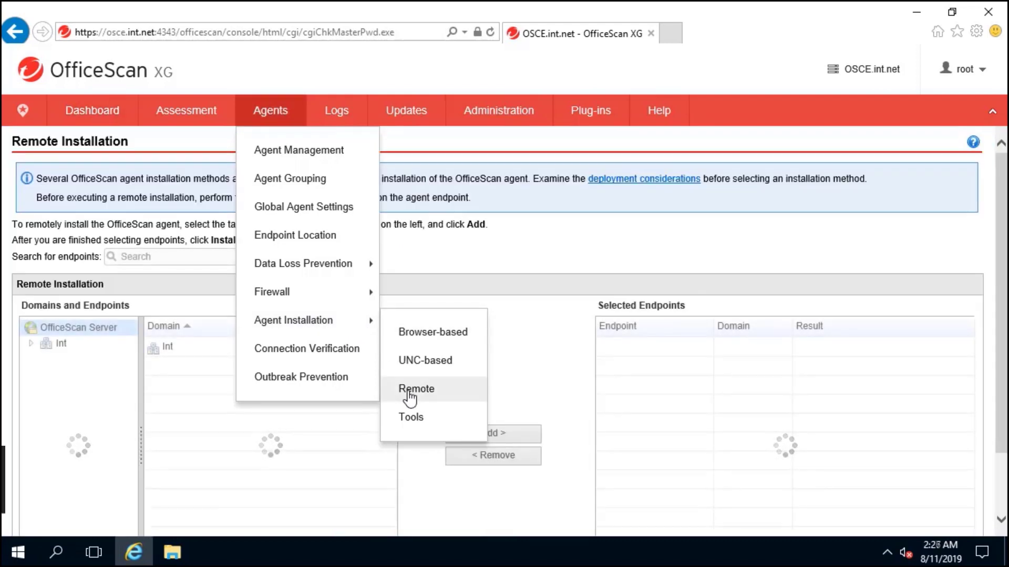
left_click(62, 345)
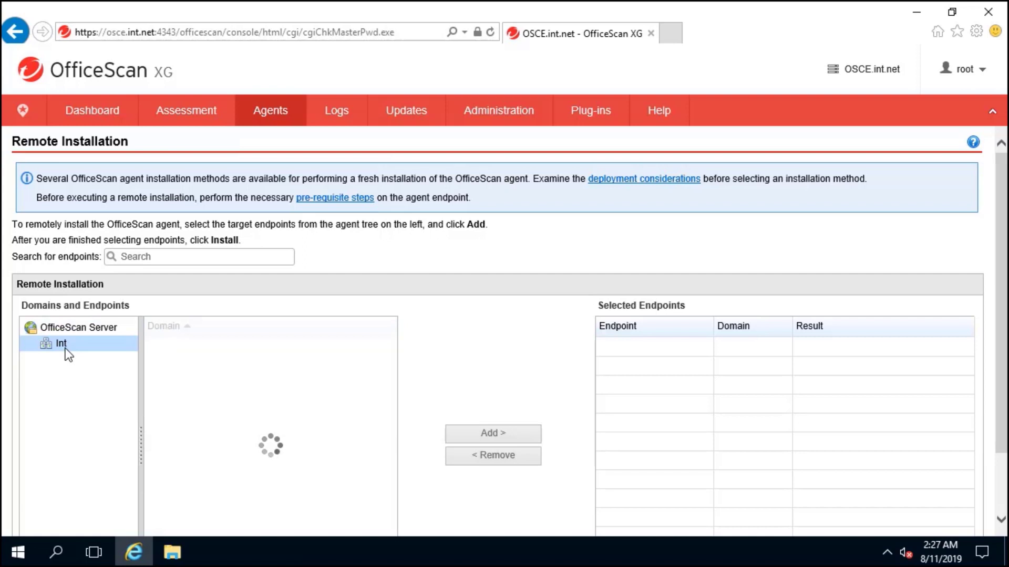
Search the Int domain for osce_agent and log on with int\Administrator credentials
left_click(71, 355)
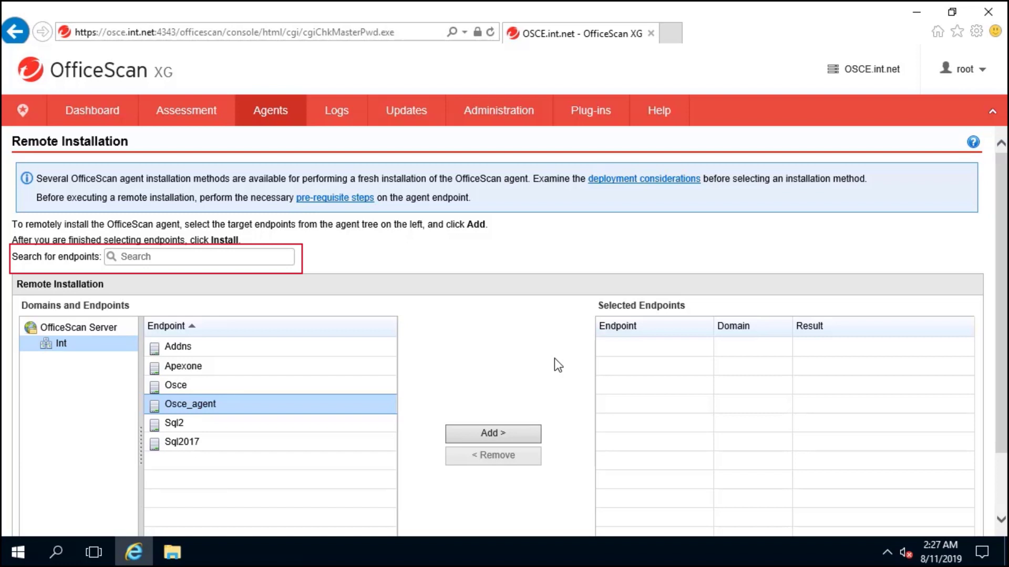
left_click(189, 254)
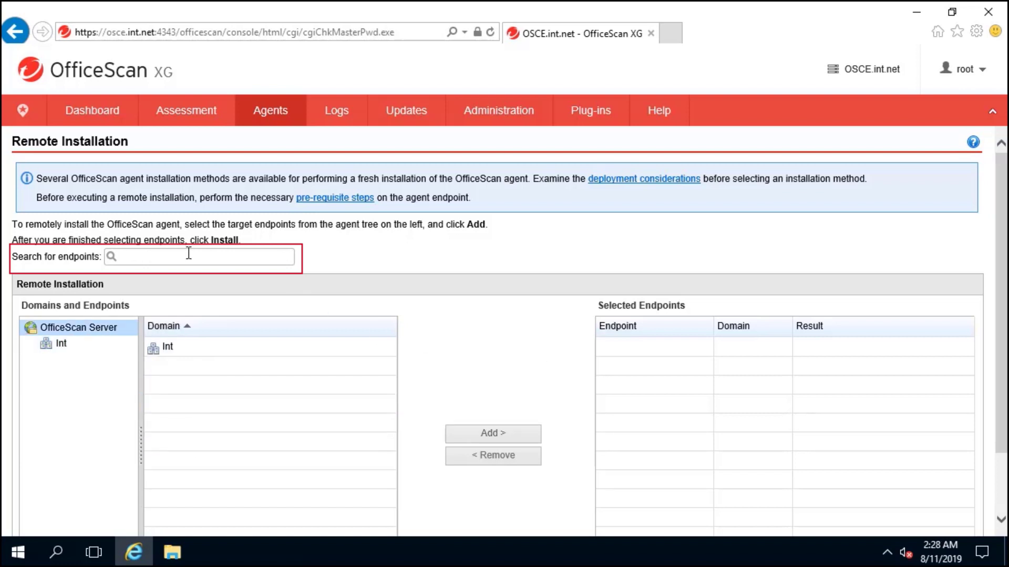
type("osce_age")
type("nt")
key("Return")
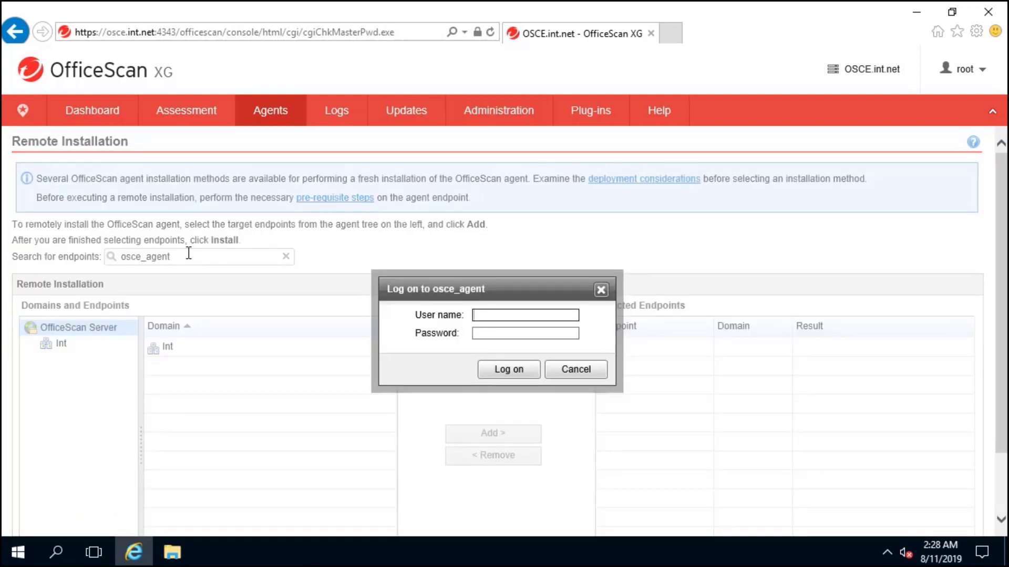
type("int\\Adminis")
type("trator")
key("Tab")
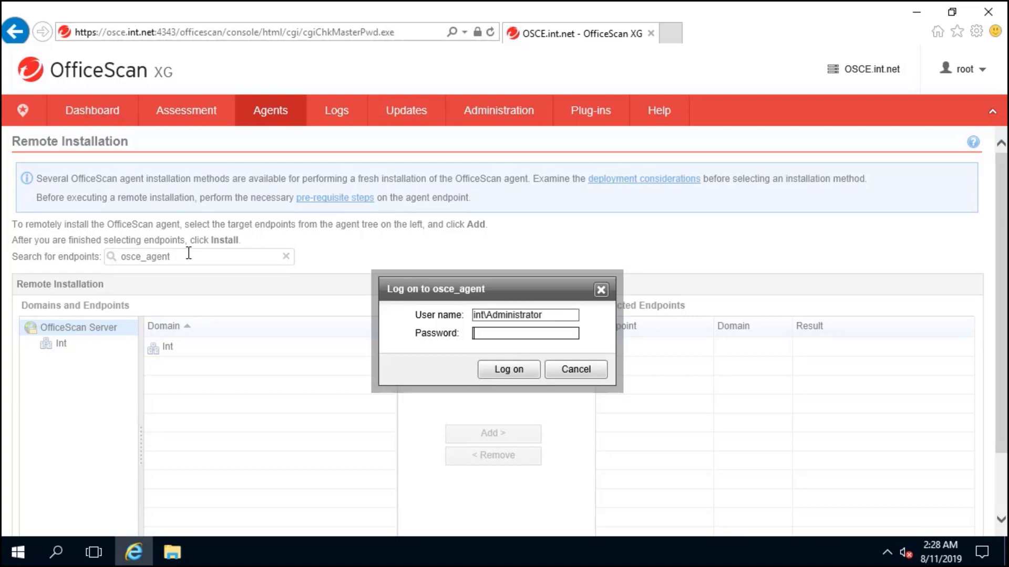
type("••••••••")
key("Return")
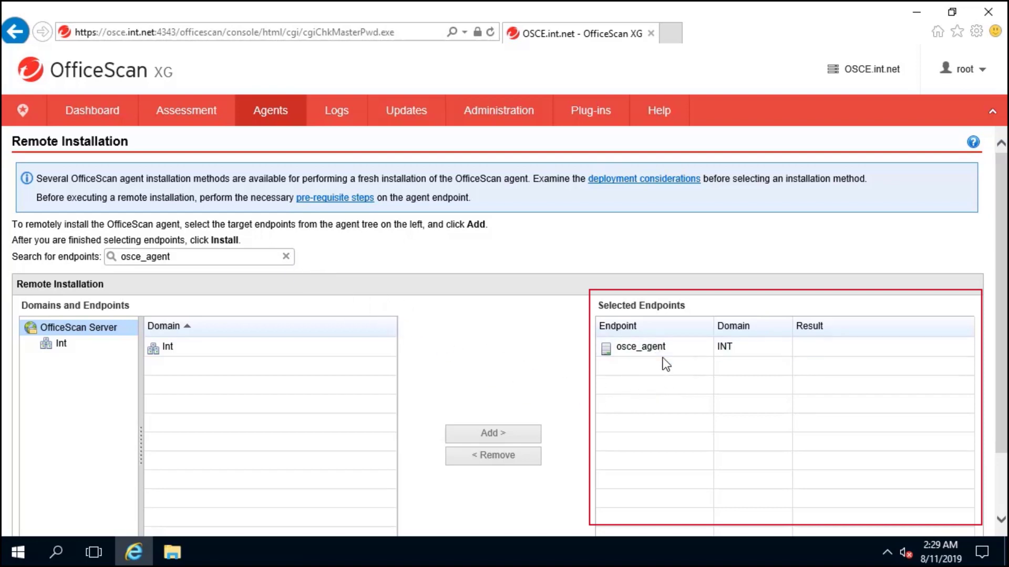
scroll(665, 363, "down", 2)
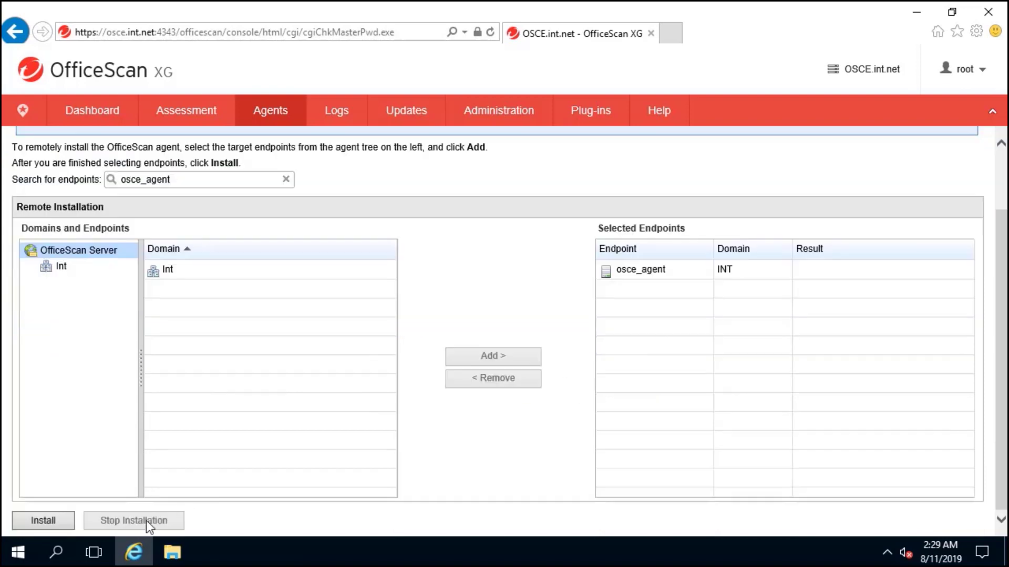
Install the agent on osce_agent, confirm for 1 endpoint, and dismiss the summary
left_click(47, 520)
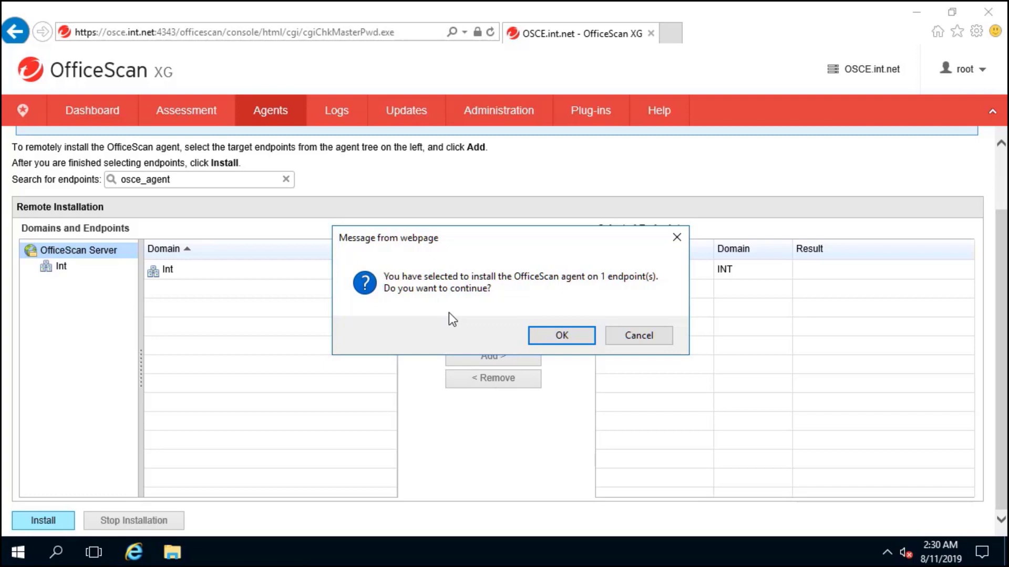
left_click(557, 330)
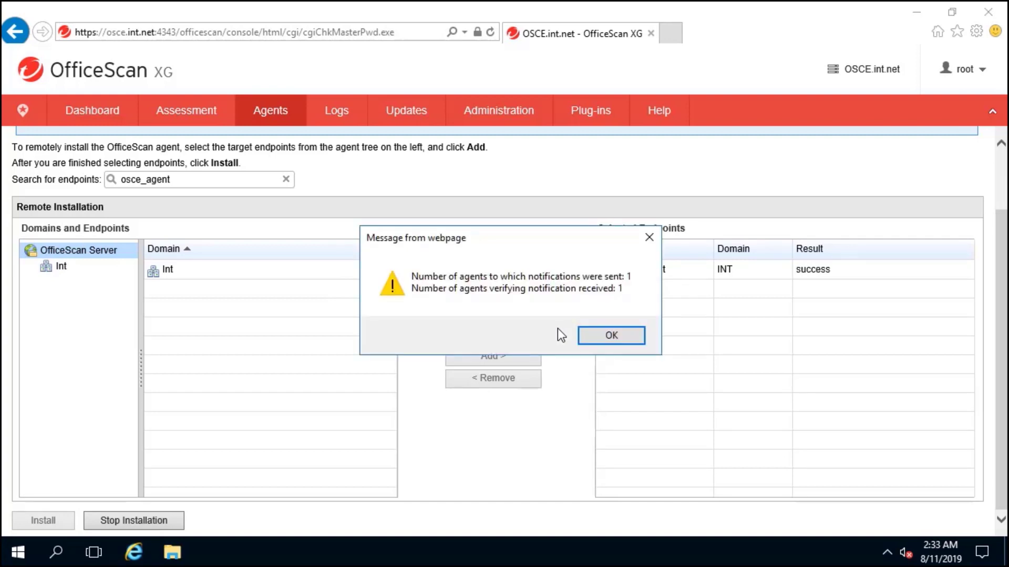
left_click(592, 334)
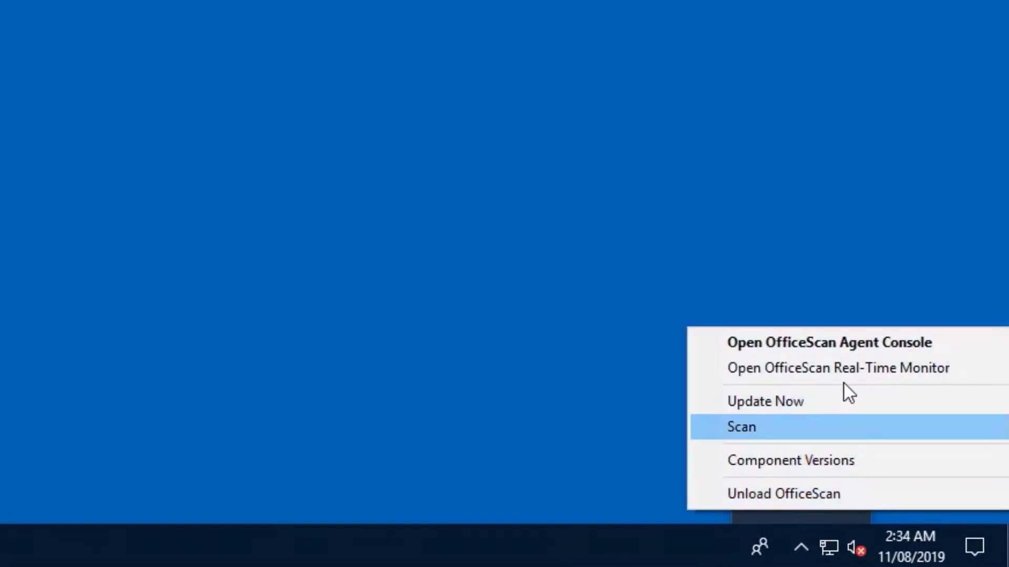
Run Update Now from the OfficeScan Agent console and close the completion report
left_click(829, 341)
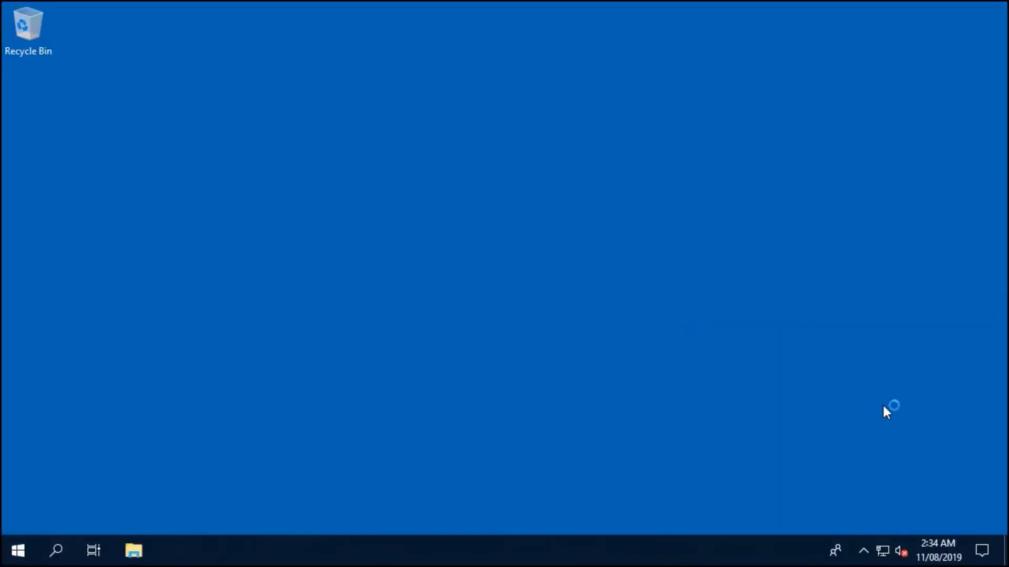
left_click(668, 351)
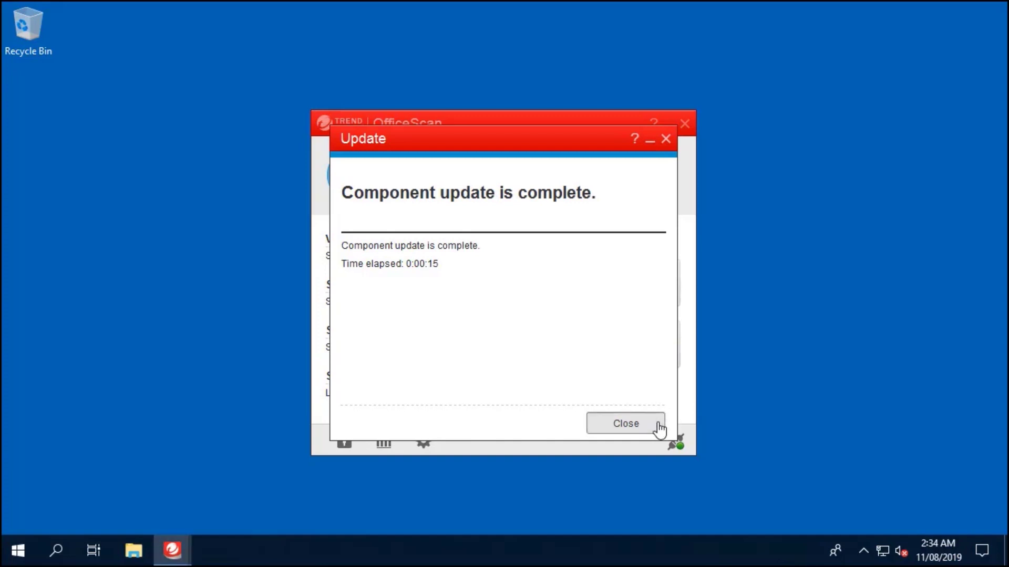
left_click(631, 433)
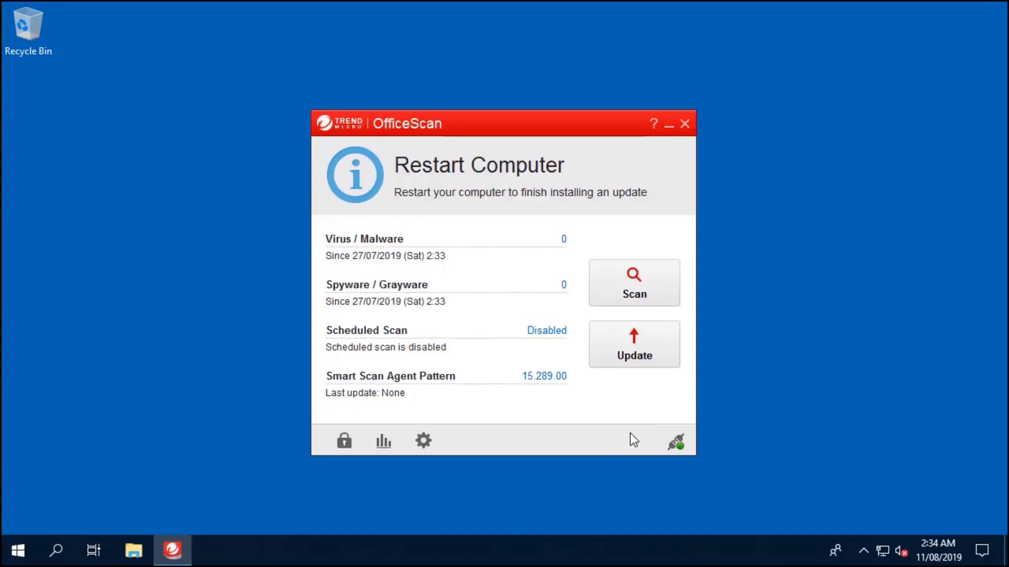